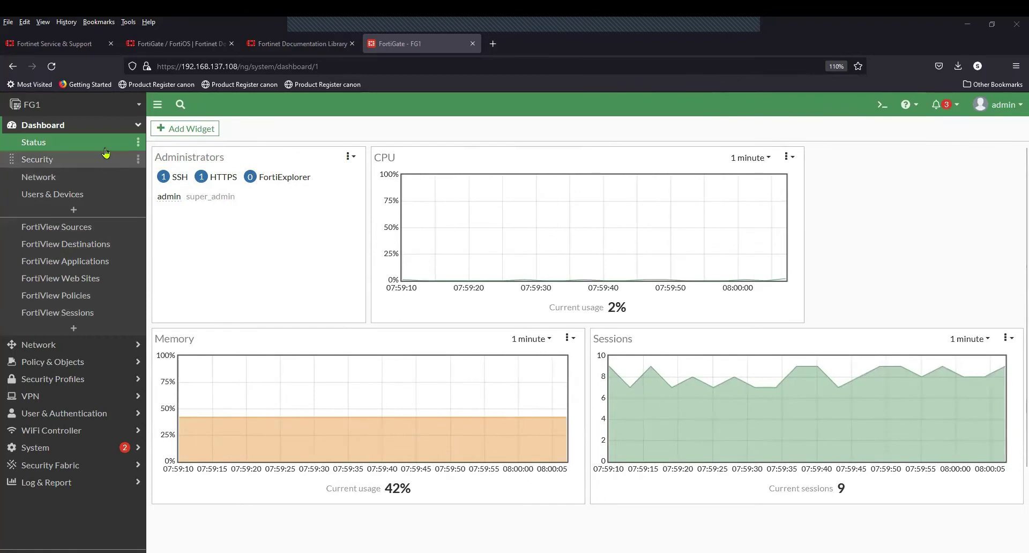
Step: Open the system firmware page and highlight the current FortiOS version and build
click(105, 129)
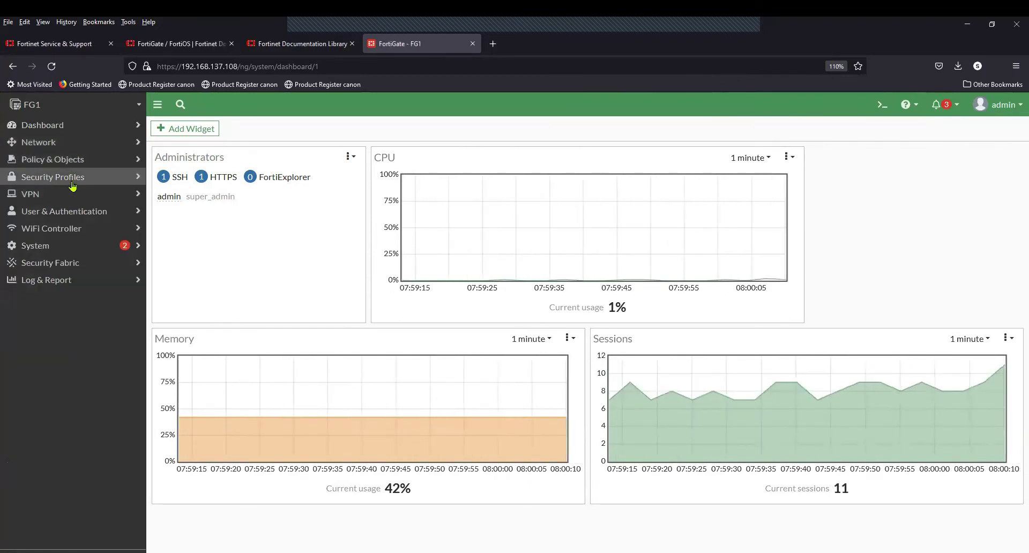
click(59, 246)
click(54, 297)
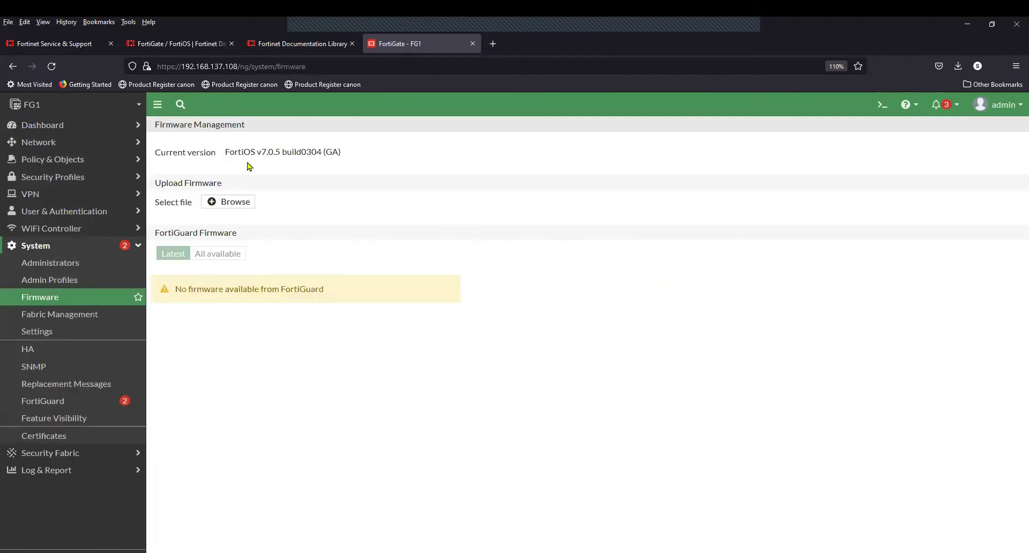
drag(226, 153, 334, 151)
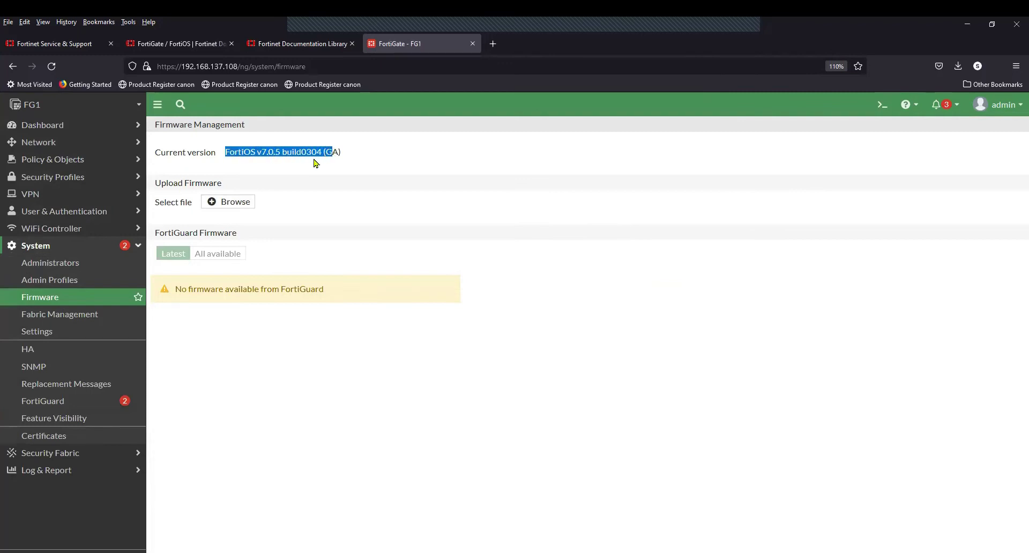
shift+click(349, 156)
drag(349, 156, 222, 155)
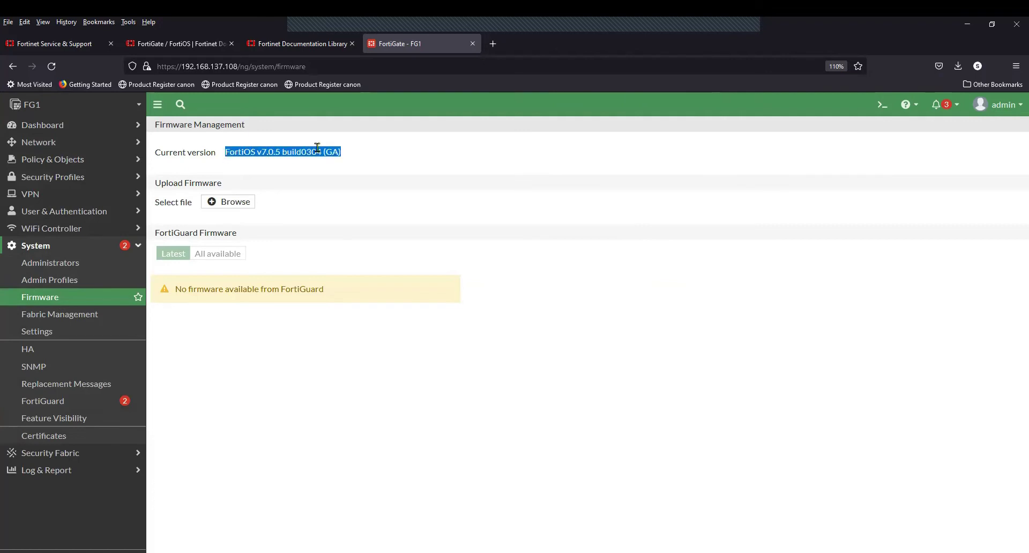
Step: Examine the upgrade image entry for FortiGate on Xen version 7.2.1 on the Fortinet support download page
click(72, 45)
scroll(133, 214, down, 2)
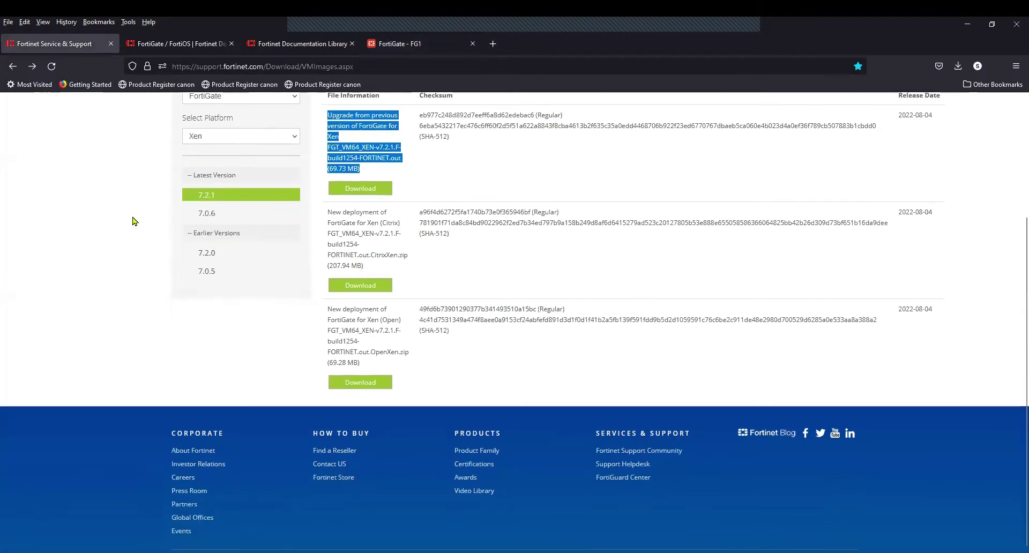
scroll(134, 221, up, 2)
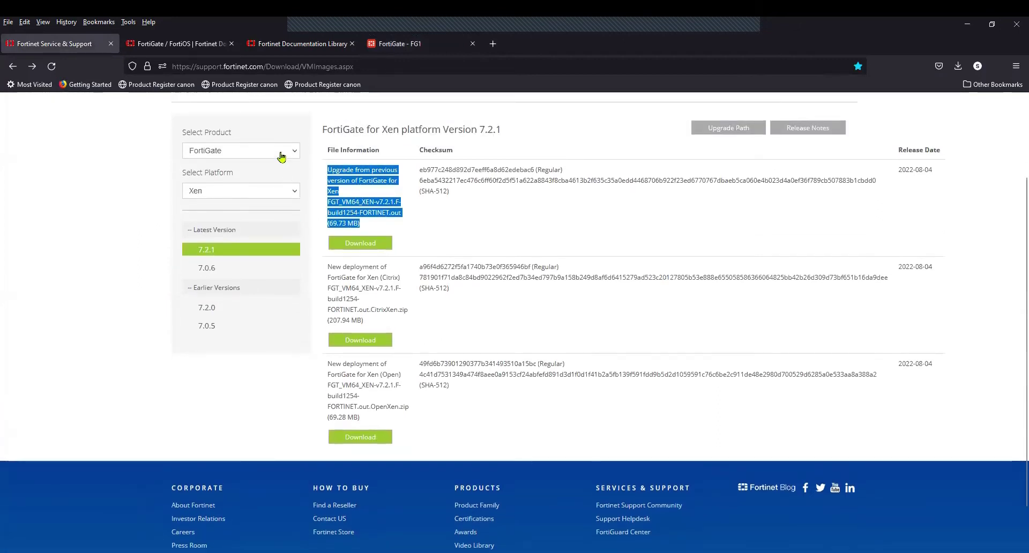
click(448, 212)
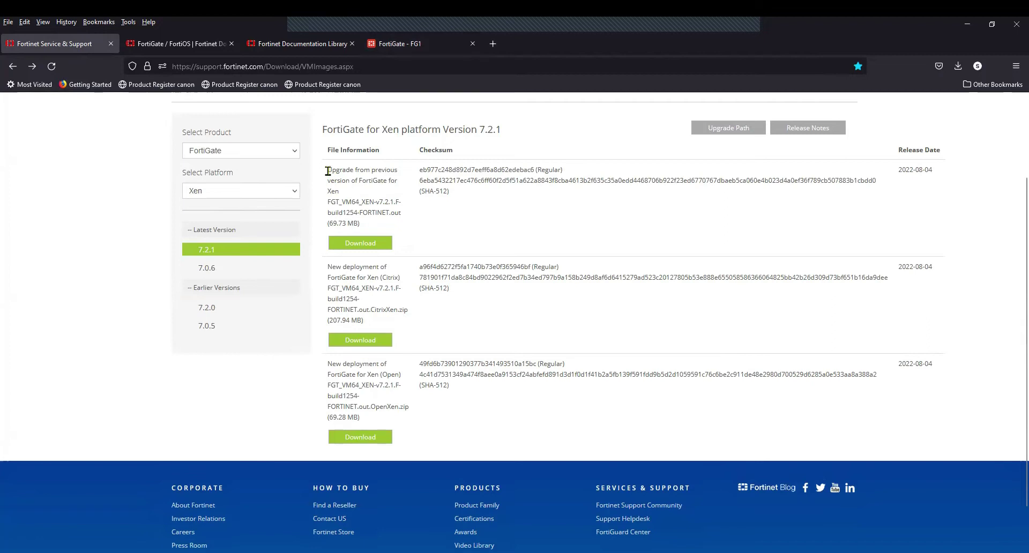
drag(328, 175, 390, 224)
click(467, 213)
drag(358, 182, 392, 204)
click(427, 210)
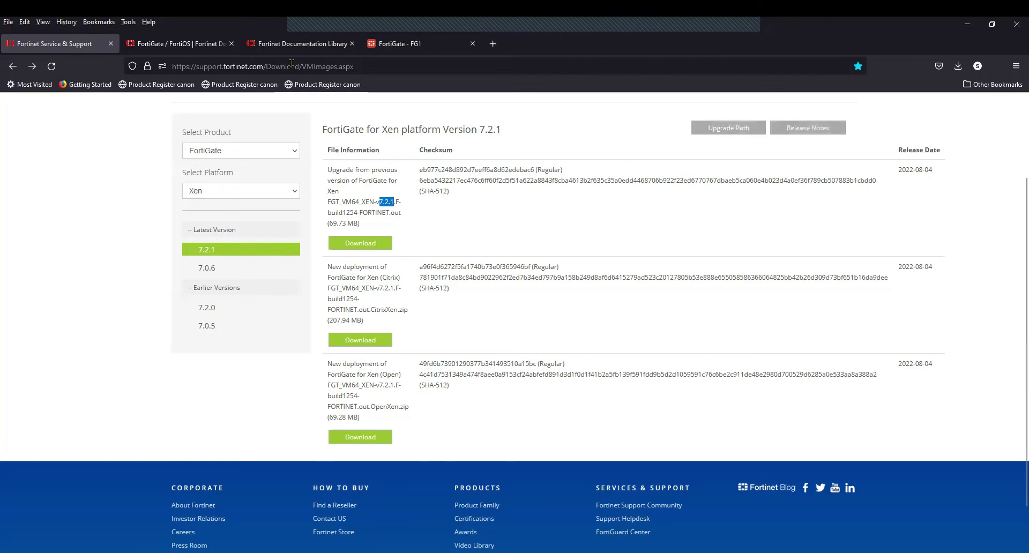
Step: Check the FortiGate 7.2 documentation page and the Upgrade Path Tool table for FortiOS-VM
key(ctrl+Tab)
scroll(375, 271, down, 3)
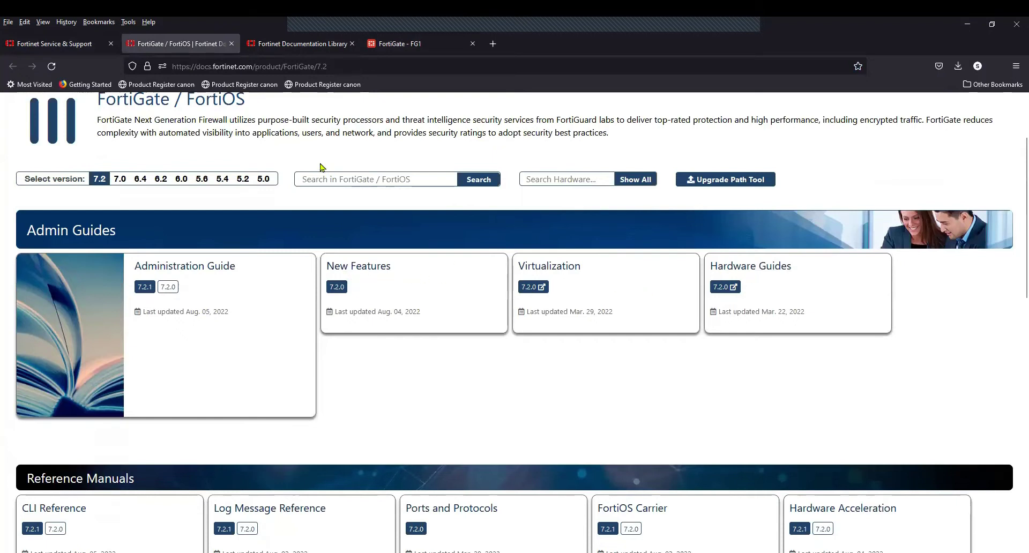
click(71, 49)
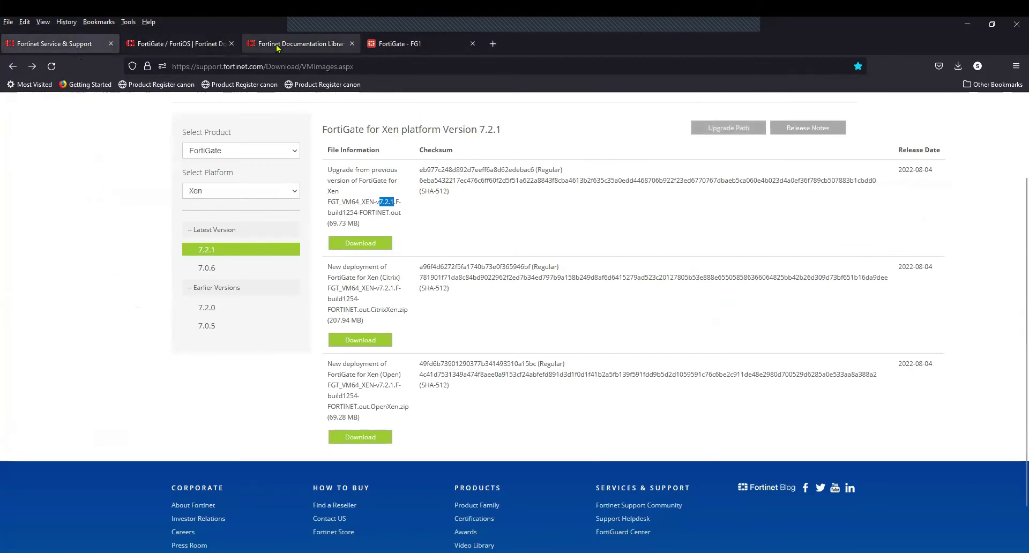
click(300, 43)
click(59, 44)
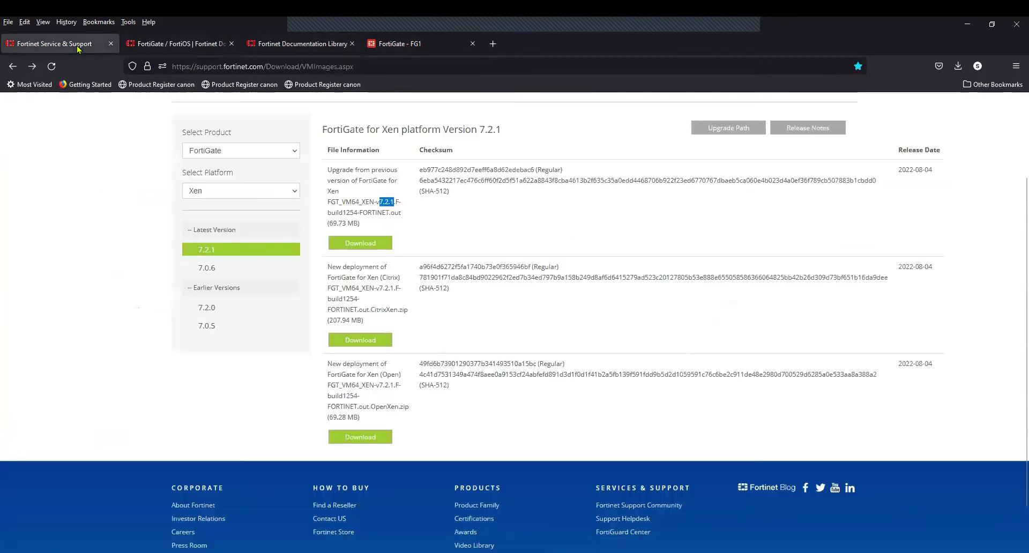
click(296, 47)
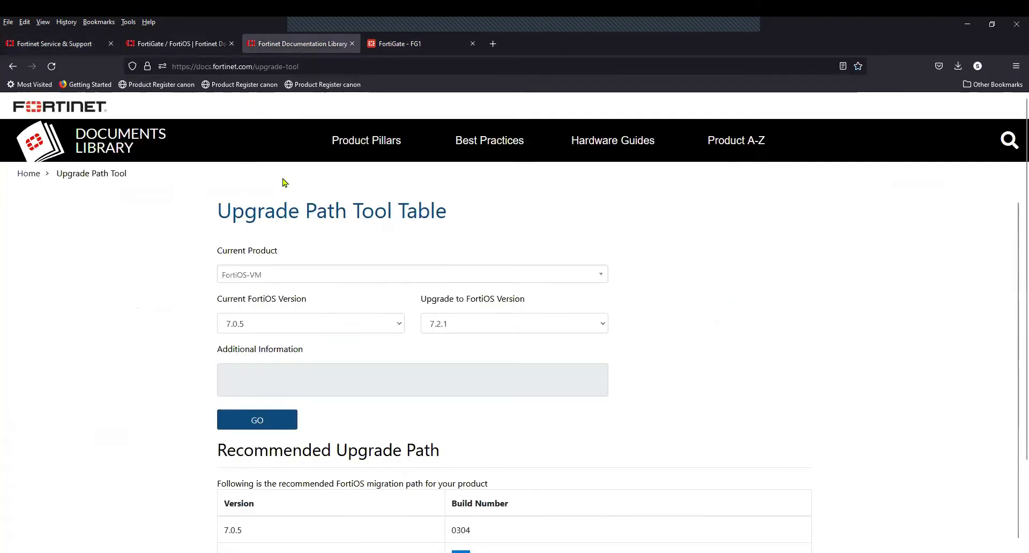
scroll(163, 264, down, 1)
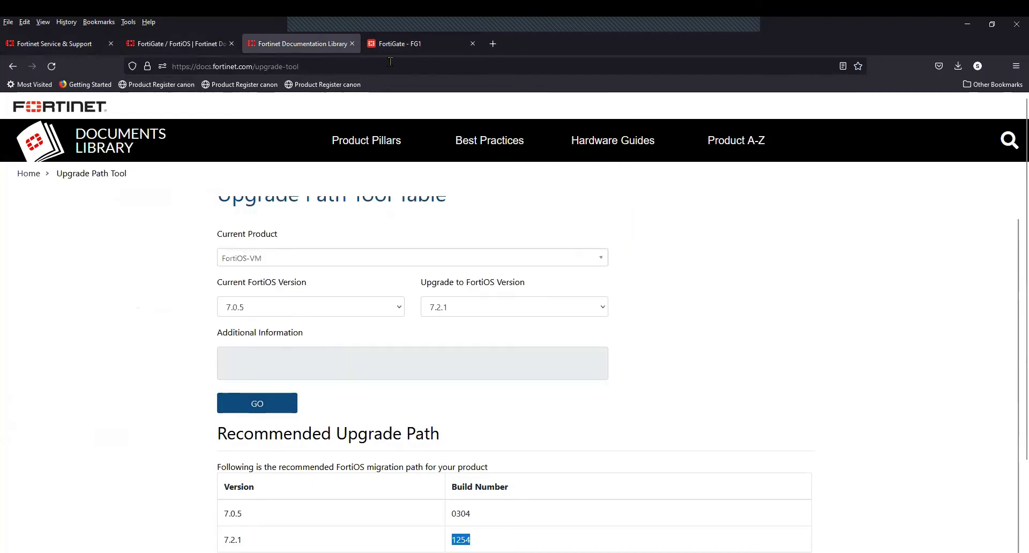
Step: Examine the recommended upgrade path from FortiOS 7.0.5 to 7.2.1, highlighting each version and its build number
click(401, 44)
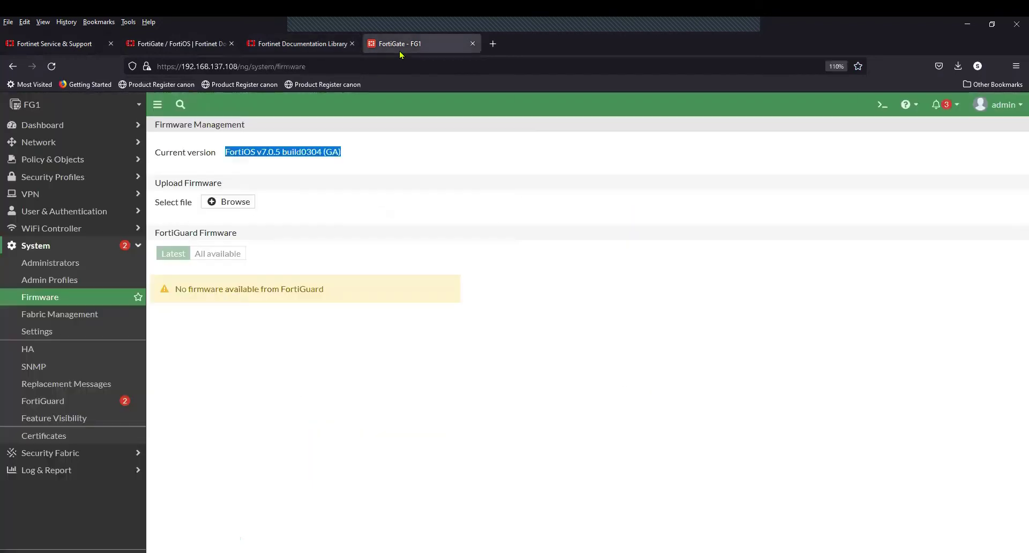
click(176, 44)
click(300, 44)
click(487, 337)
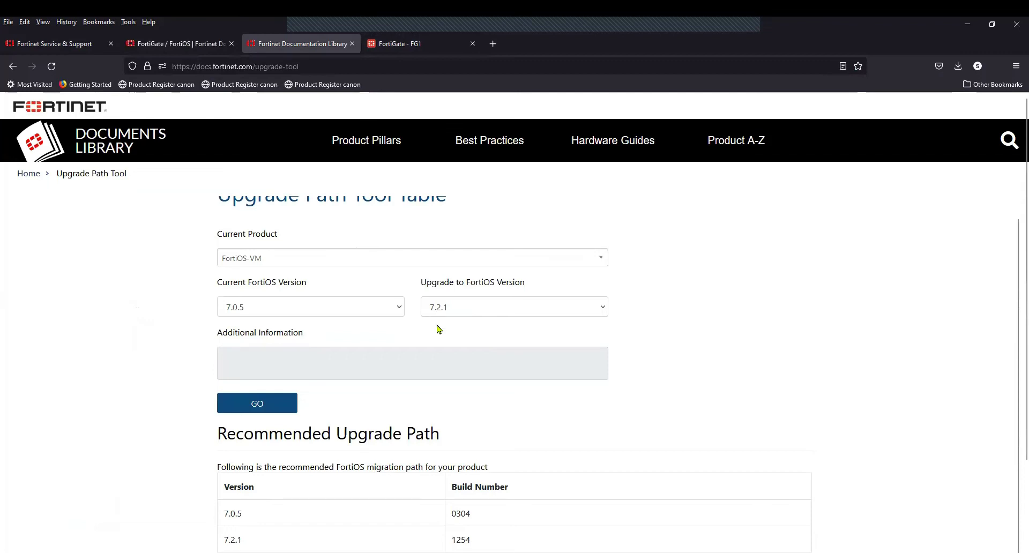
scroll(289, 408, down, 2)
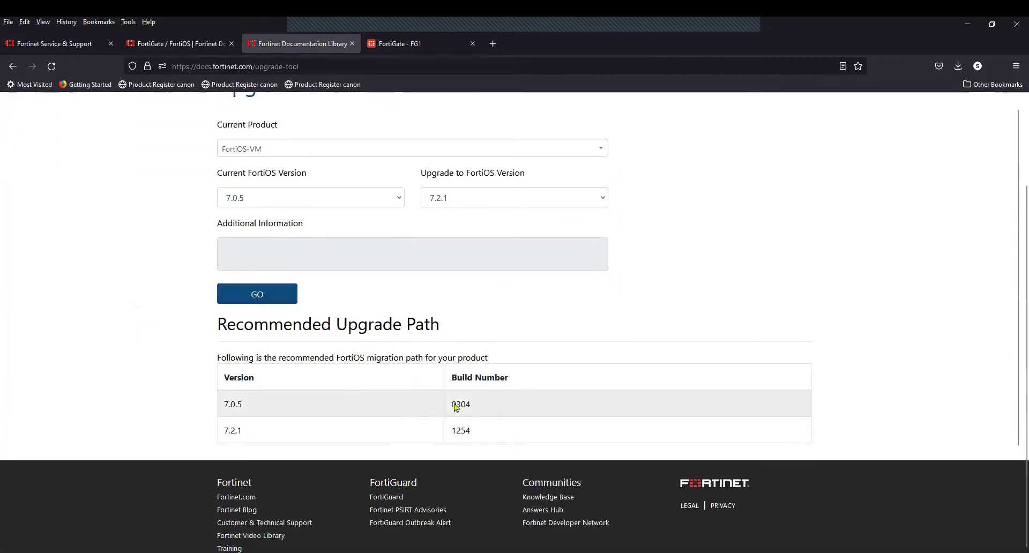
double_click(454, 411)
drag(269, 413, 214, 413)
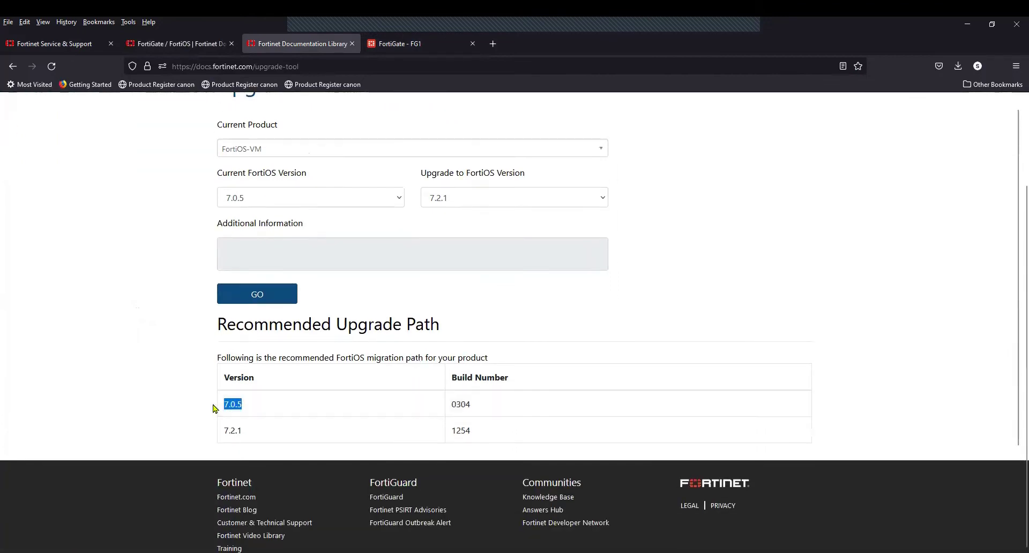
drag(474, 411, 450, 410)
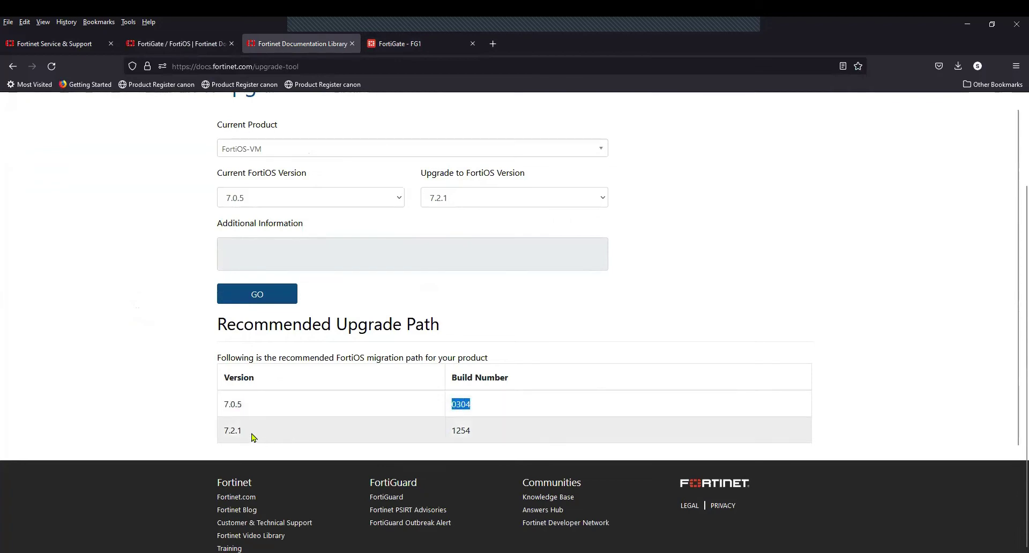
drag(252, 434, 217, 435)
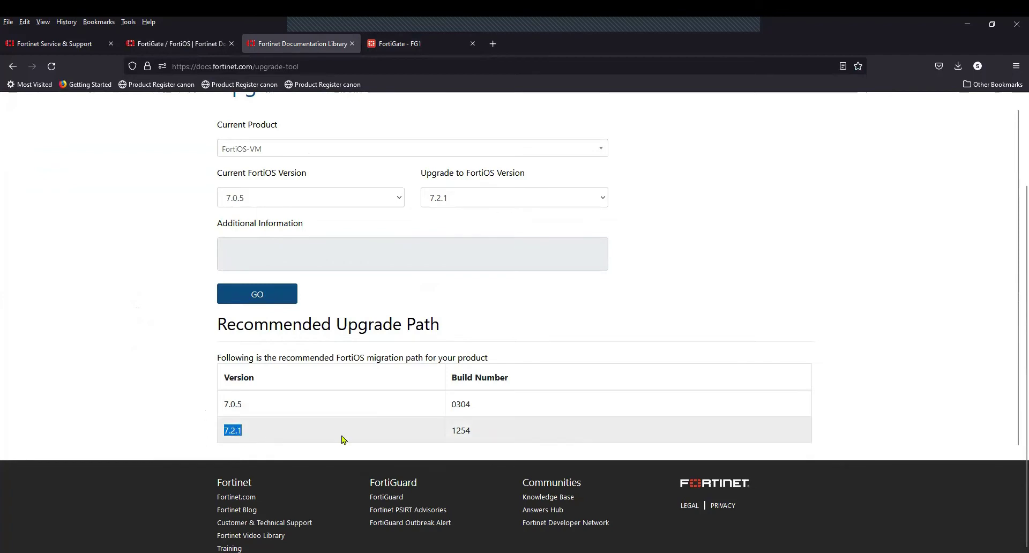
drag(486, 437, 449, 439)
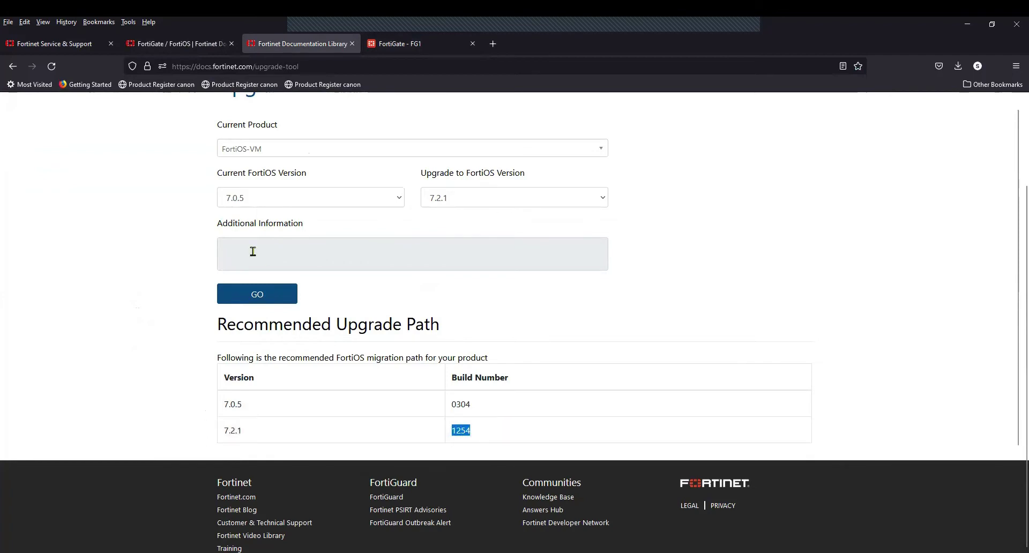
Step: Highlight the version, build and full description of the 7.2.1 upgrade image on the Fortinet support download page
click(74, 45)
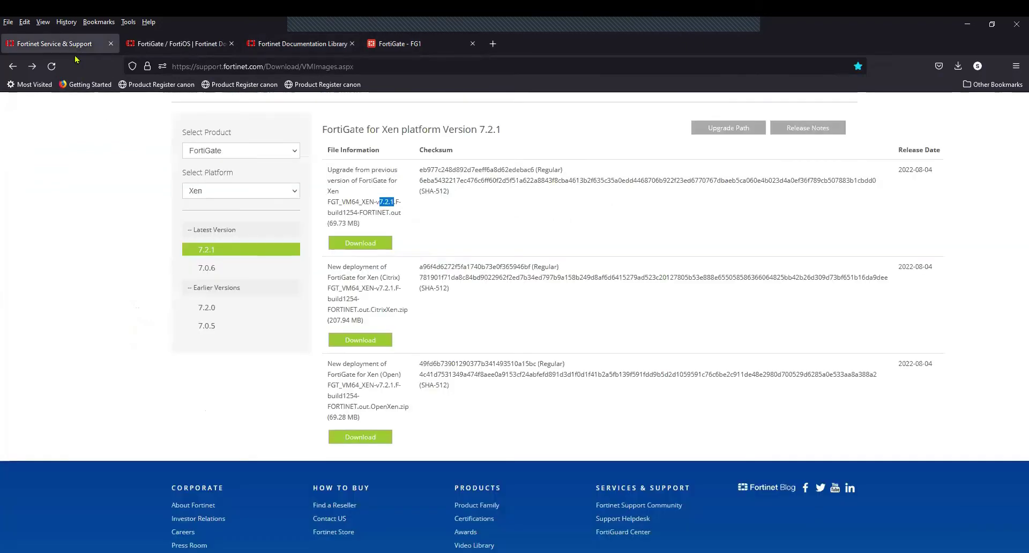
click(414, 220)
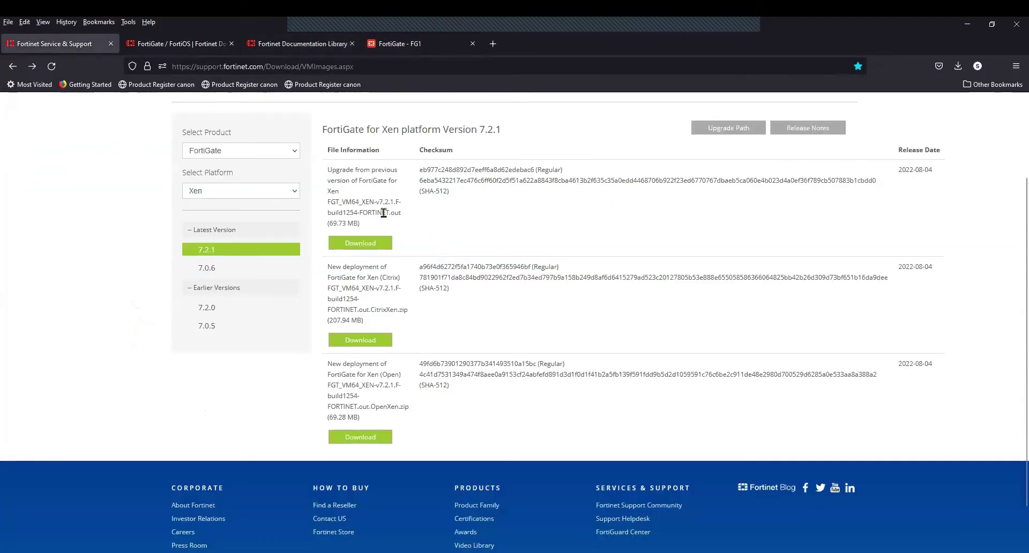
drag(380, 202, 355, 213)
click(463, 221)
drag(330, 170, 478, 222)
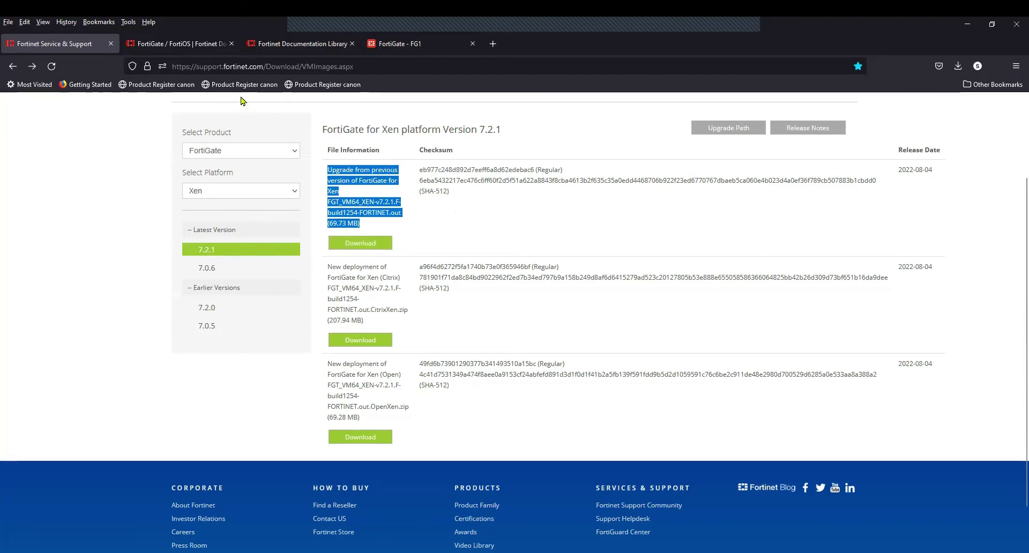
Step: Select FGT_VM64-v7.2.1.F-build1254-FORTINET.out from Downloads as the FortiGate firmware upload and recheck the support page's image entry
click(407, 47)
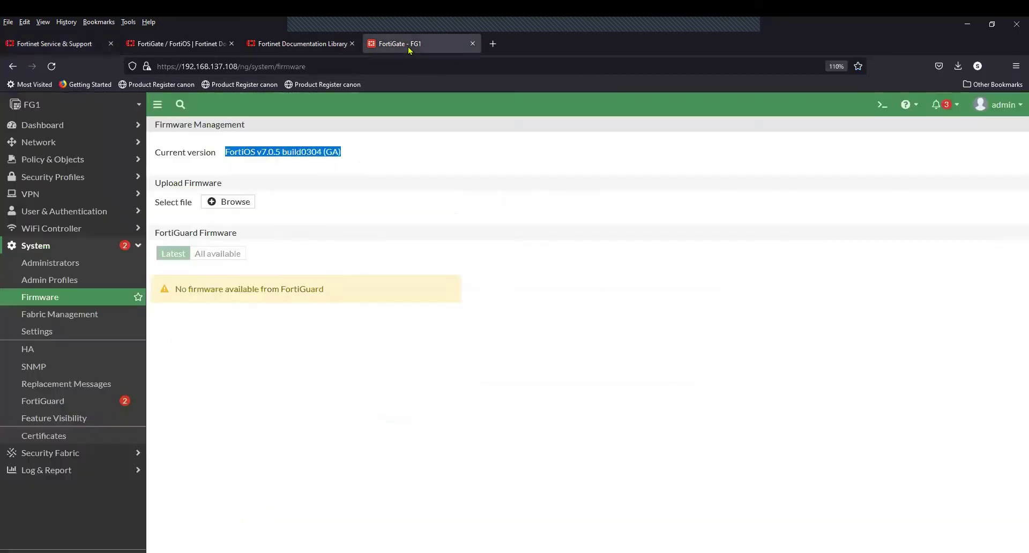
click(236, 203)
click(387, 225)
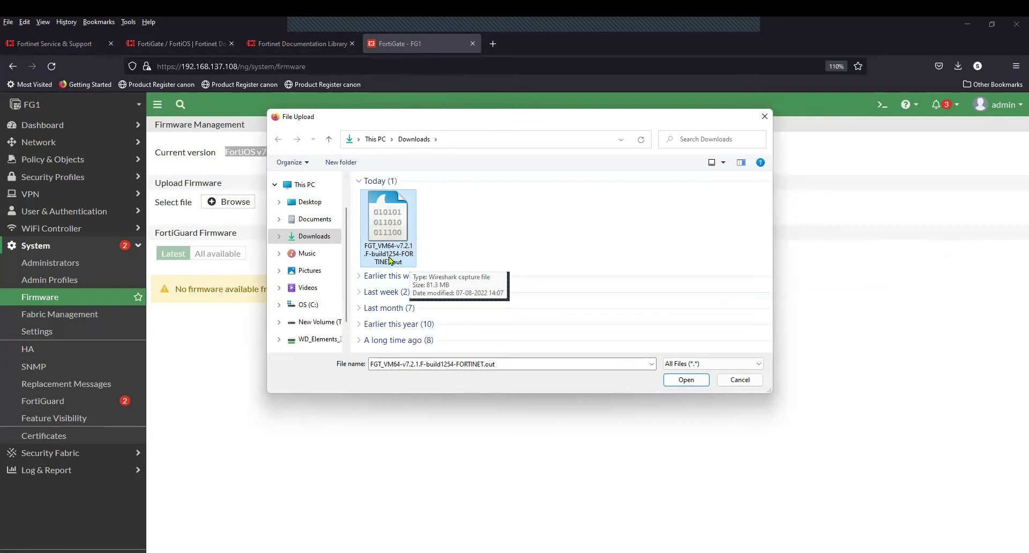
click(670, 383)
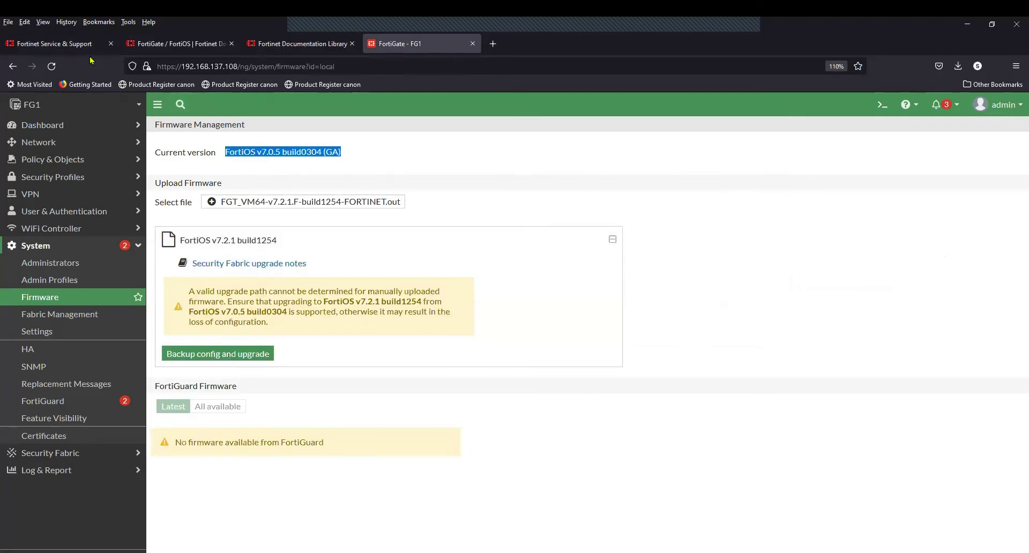
click(54, 44)
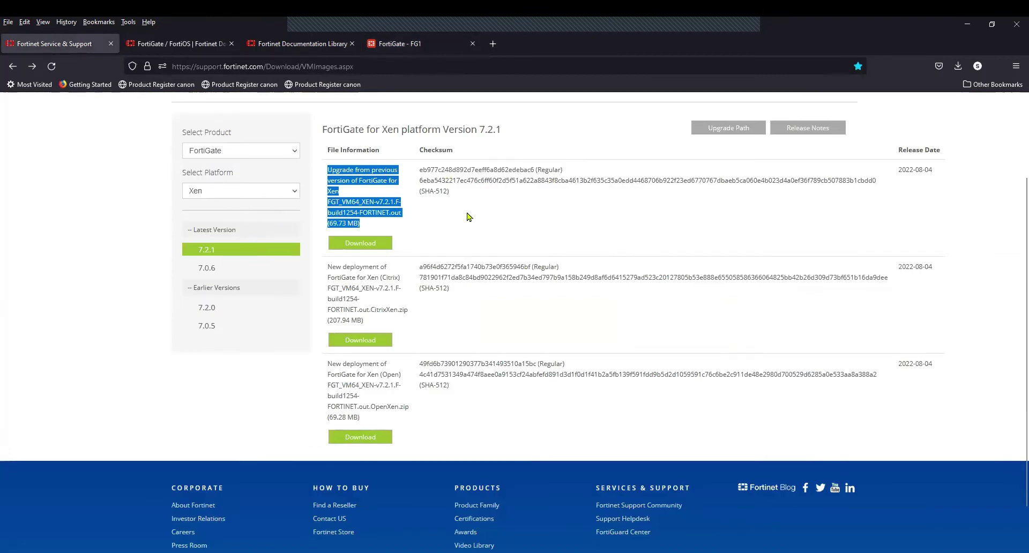
click(403, 49)
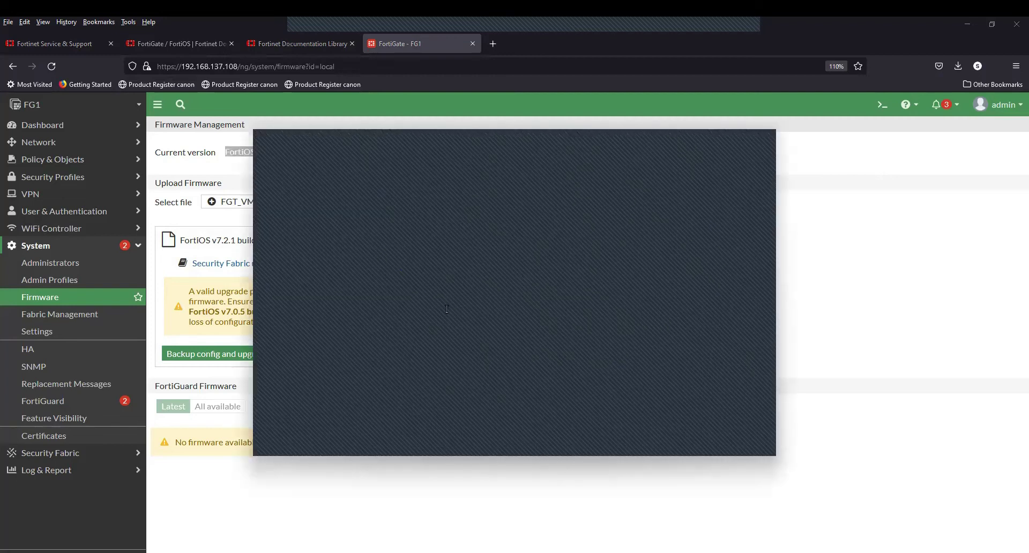
Step: Switch to the FG1 terminal session, run get sys status | grep -f "Version" and highlight the version and build
key(alt+Tab)
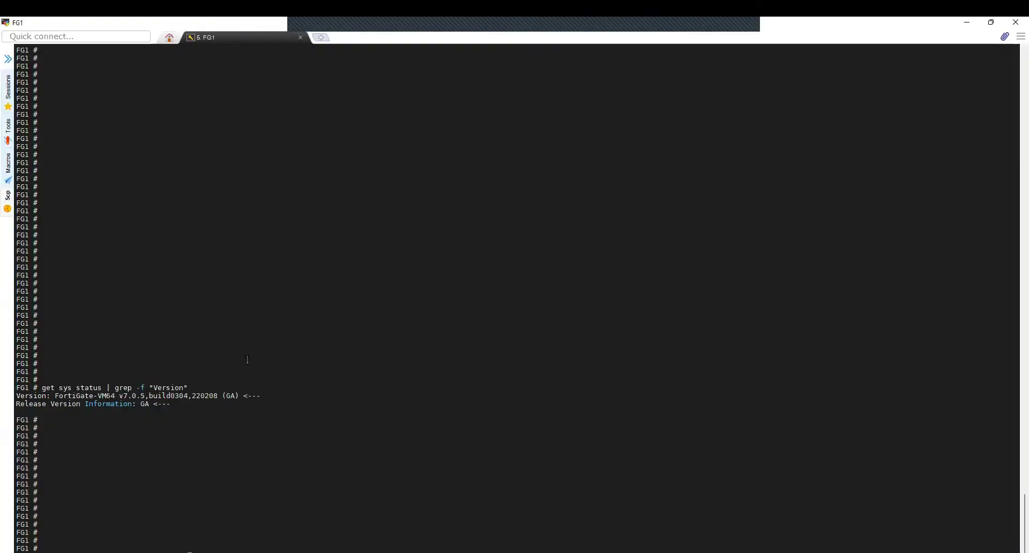
key(Return)
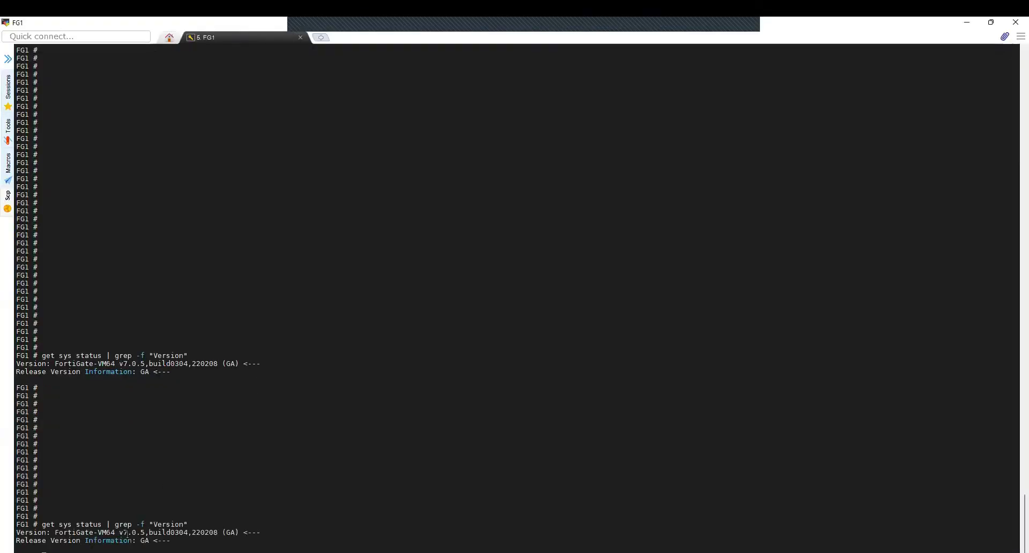
drag(124, 532, 175, 532)
Step: Return to the browser, back up the FortiGate configuration and start the upgrade to FortiOS v7.2.1 build1254, accepting the reboot
key(alt+Tab)
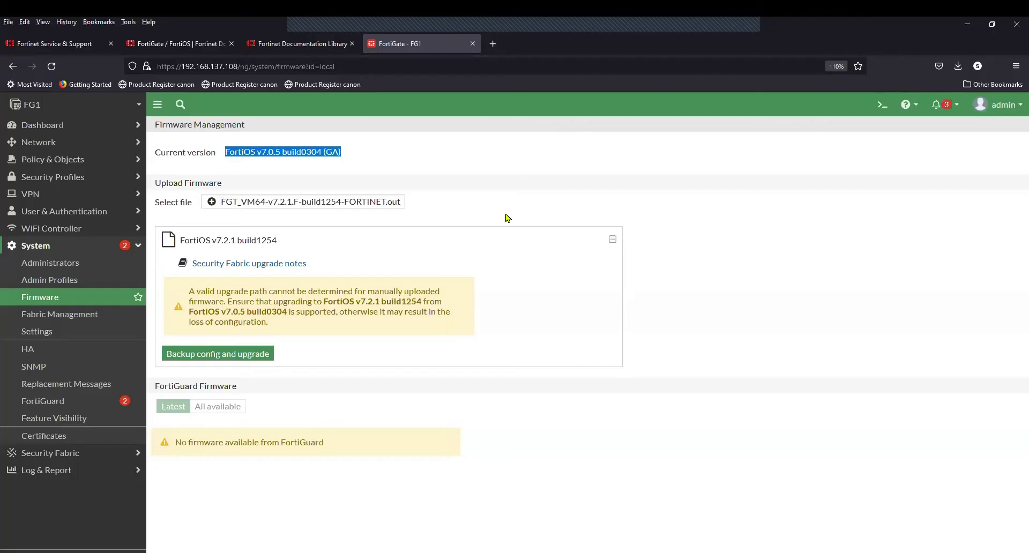
click(191, 359)
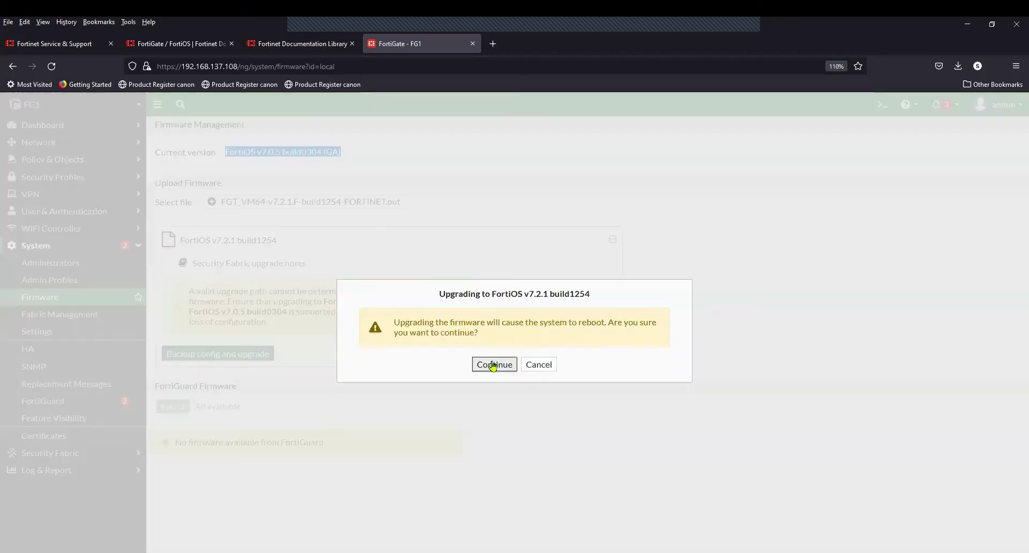
click(493, 365)
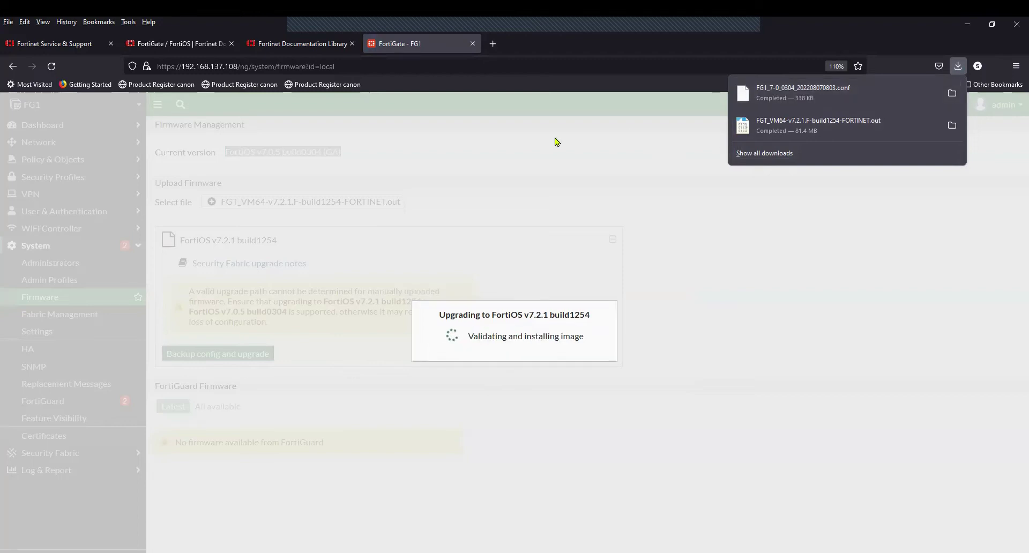
click(627, 106)
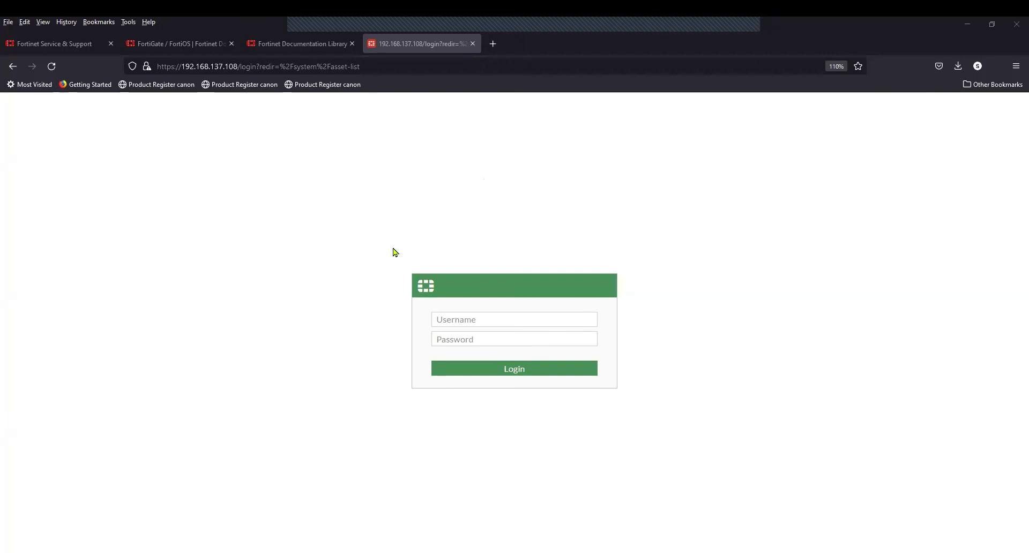
Step: Sign in to the FortiGate as admin with the account password and decline saving the login in the browser
click(464, 320)
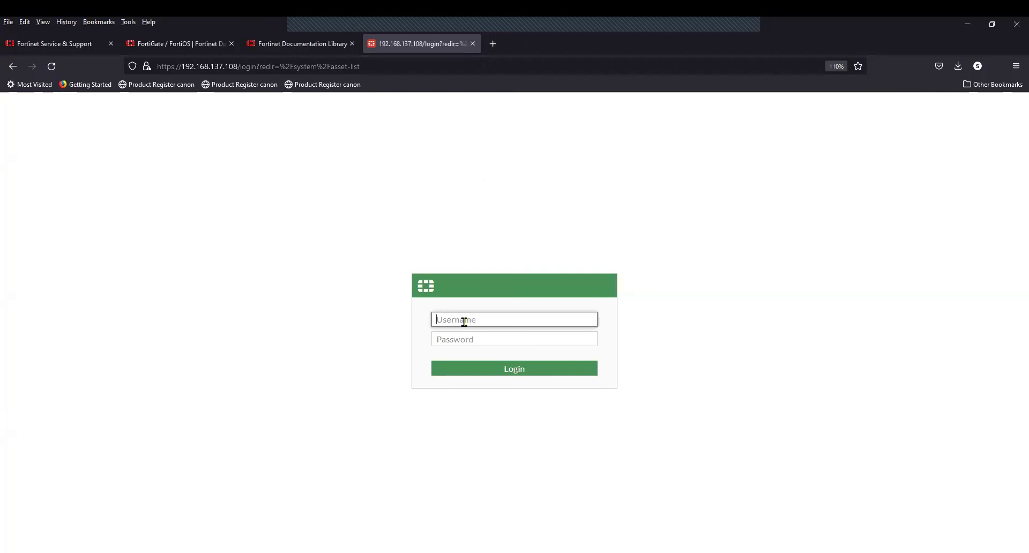
text(admin)
key(Tab)
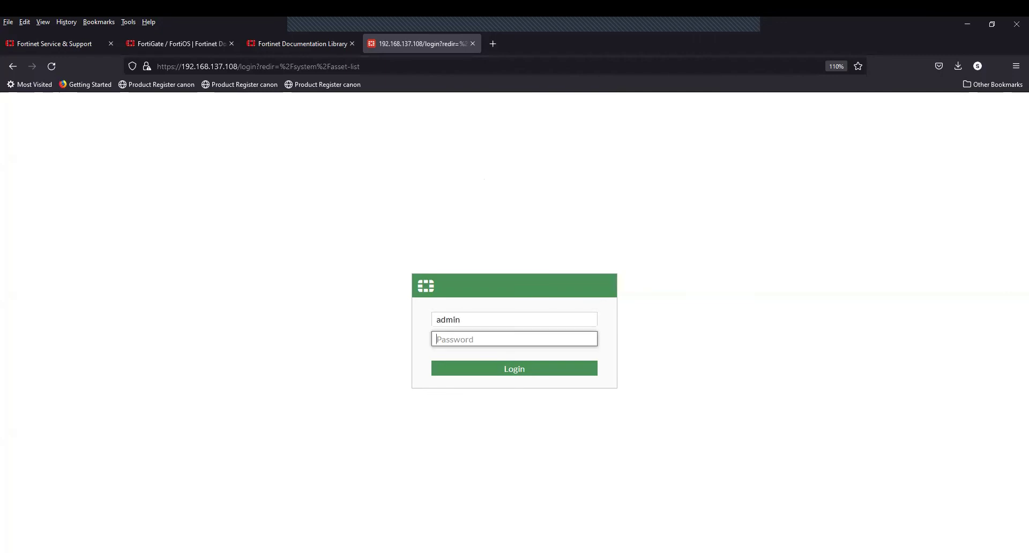
text(********)
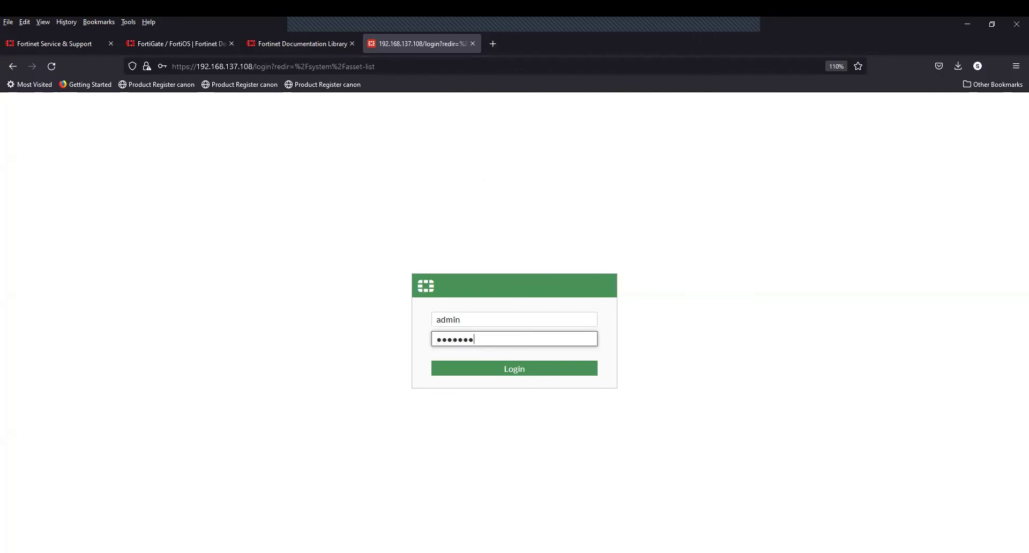
text(*****)
click(501, 369)
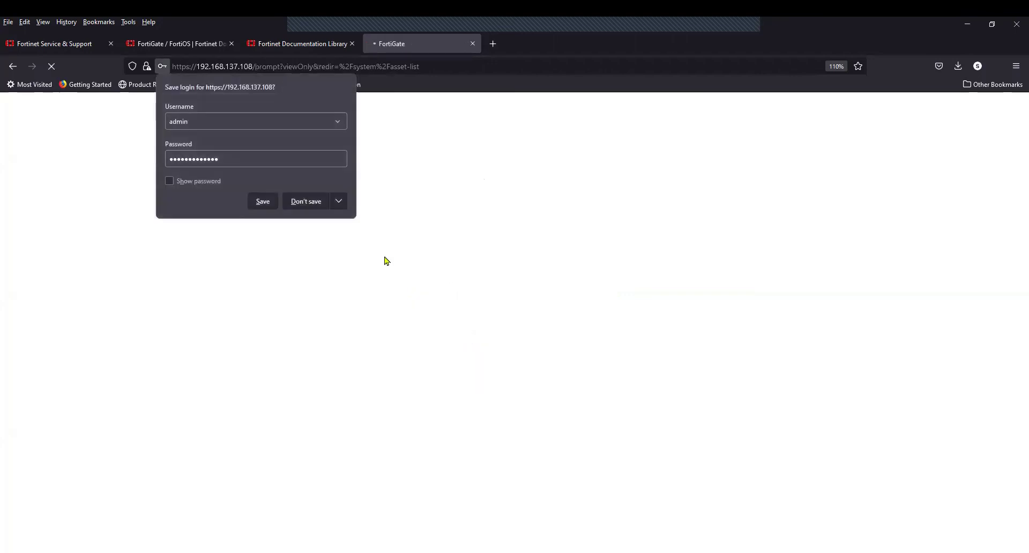
click(304, 202)
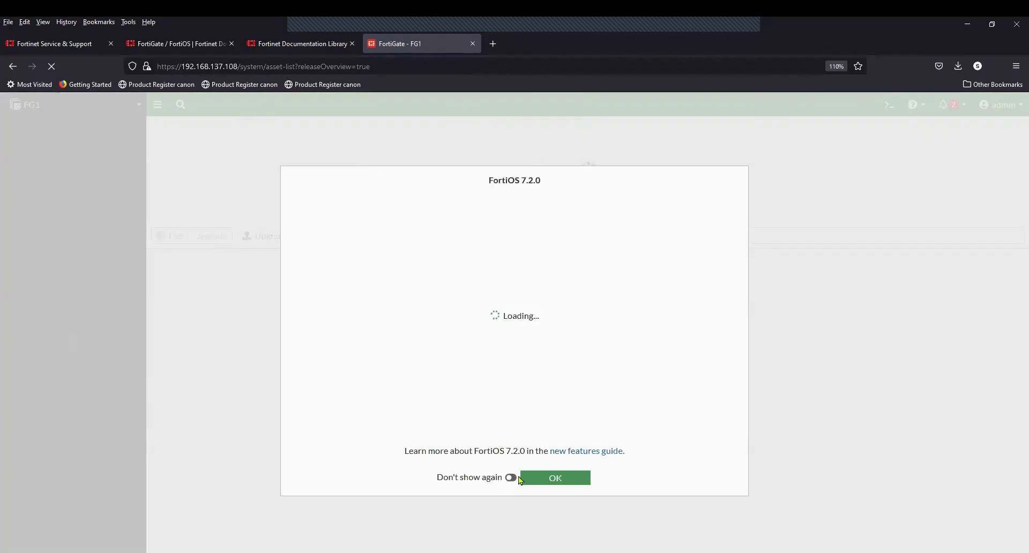
Step: Dismiss the FortiOS 7.2.0 overview with Don't show again enabled
click(511, 478)
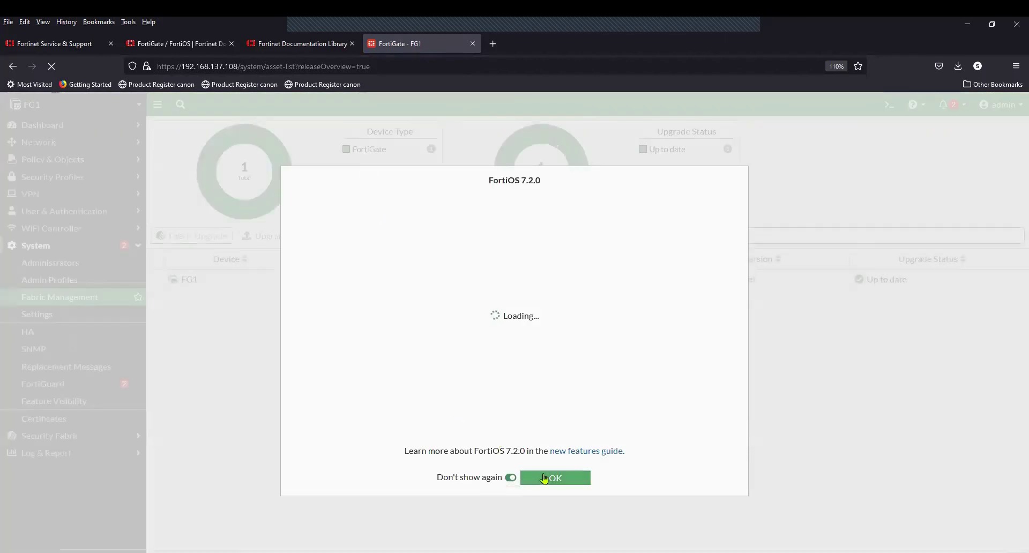
click(544, 478)
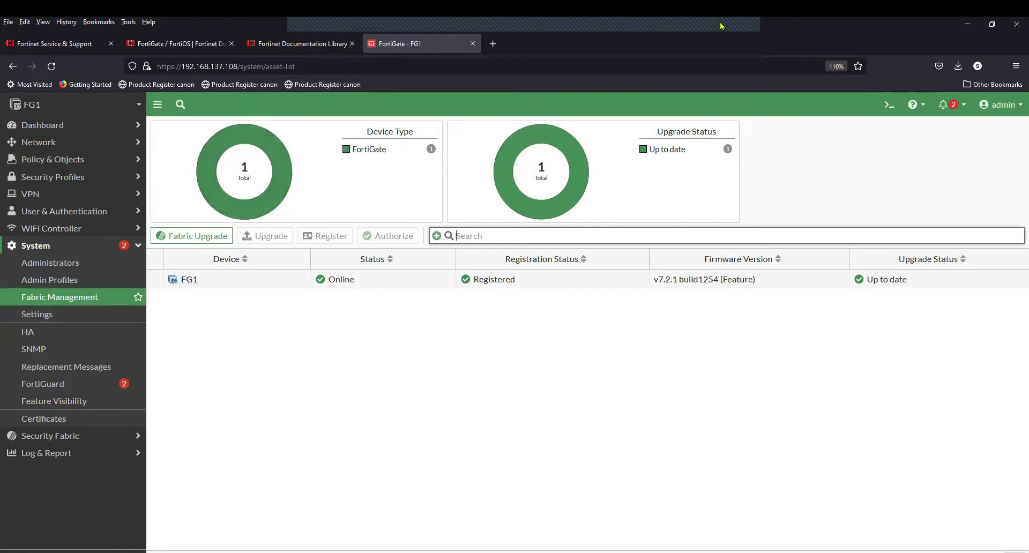
click(741, 41)
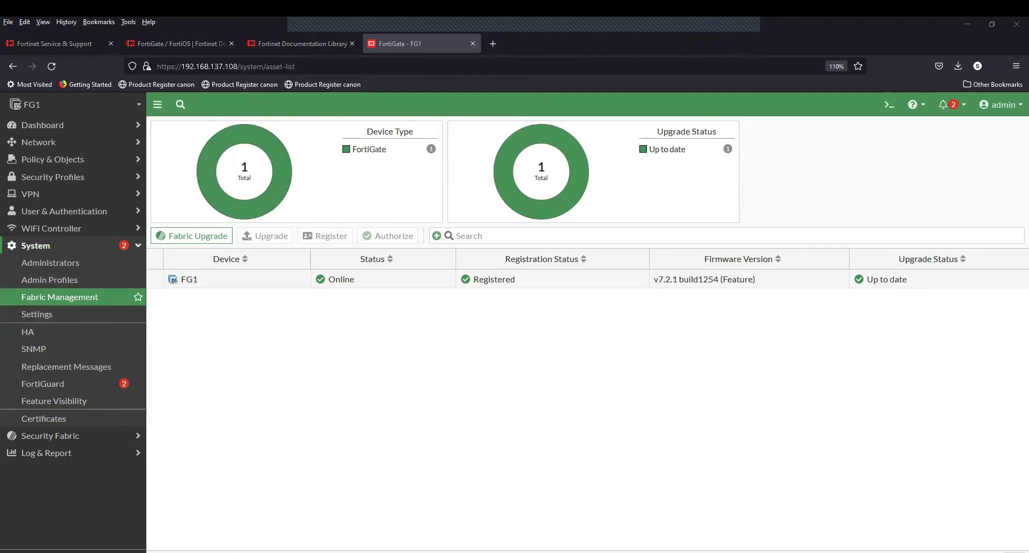
Step: Switch to the FG1 terminal session and rerun get sys status | grep -f "Version", copied from the earlier terminal output
mouse_move(188, 288)
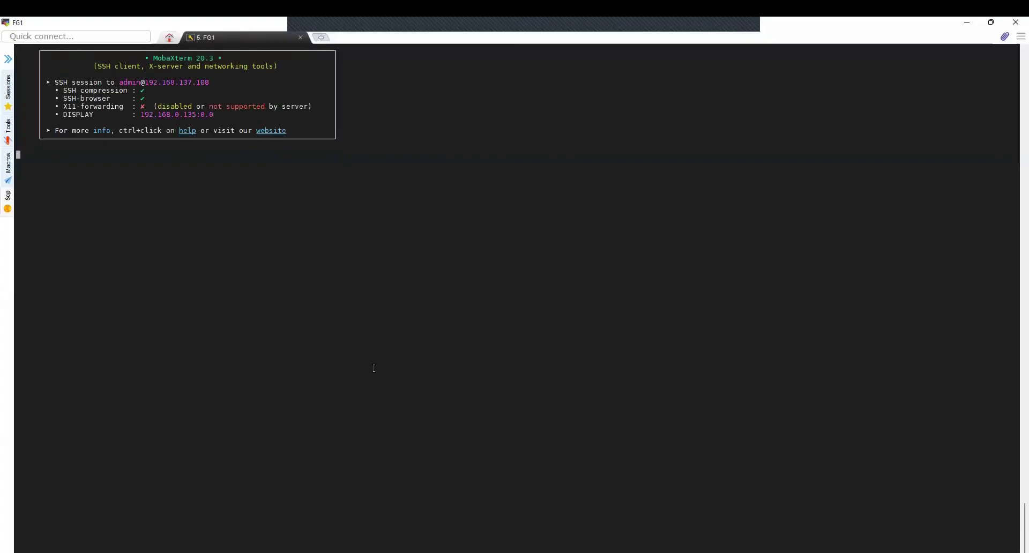
key(Return)
key(Return)
key(Return)
key(Return)
key(Return)
key(Return)
key(Return)
scroll(357, 338, up, 9)
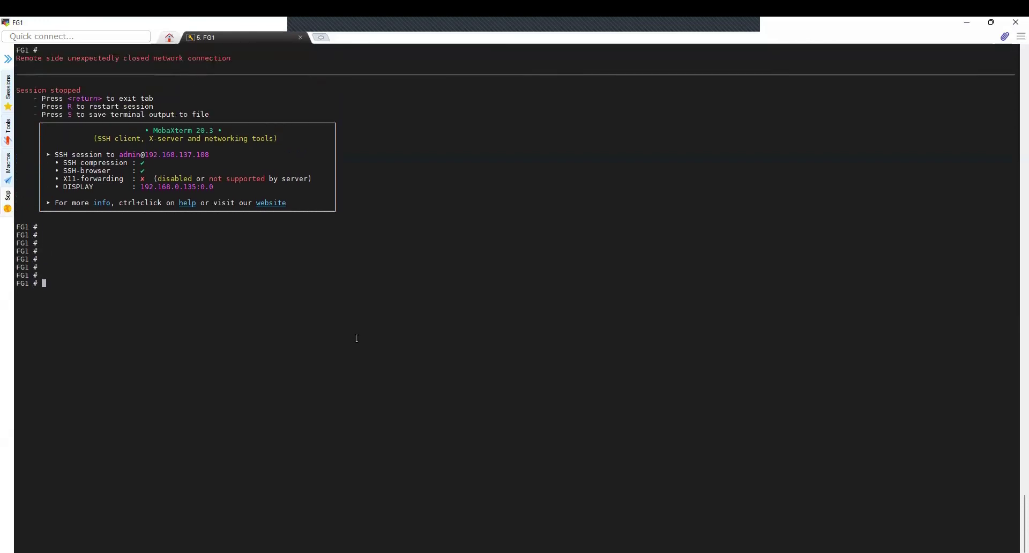
drag(43, 163, 185, 162)
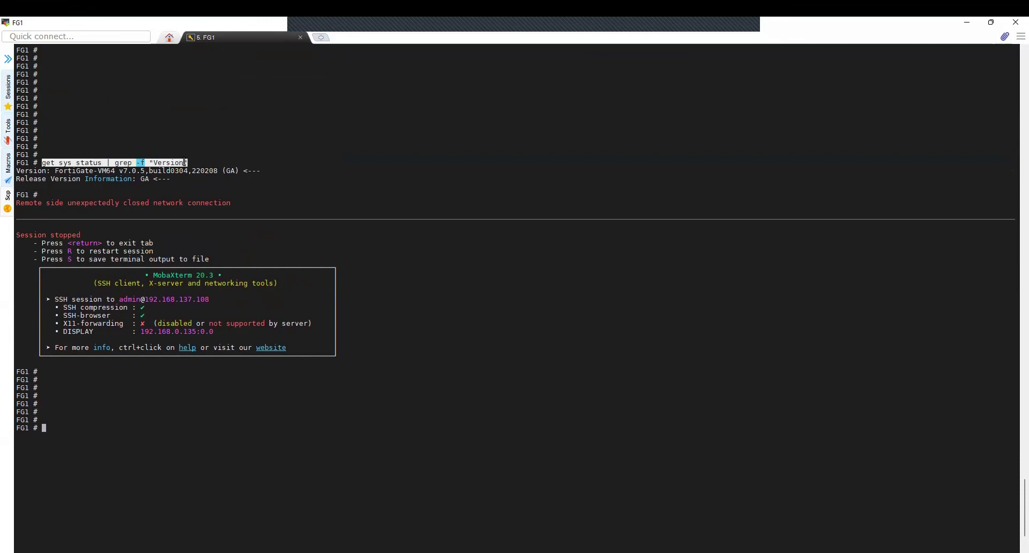
right_click(289, 382)
key(Return)
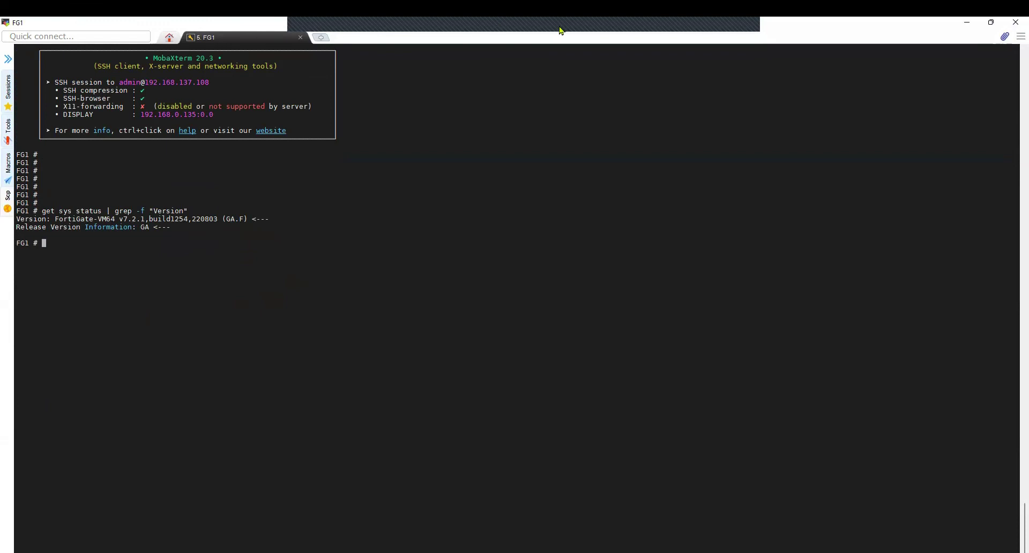
Step: Highlight the firmware version and build in the command's output, then clear the selection
click(120, 220)
drag(119, 220, 188, 221)
click(128, 248)
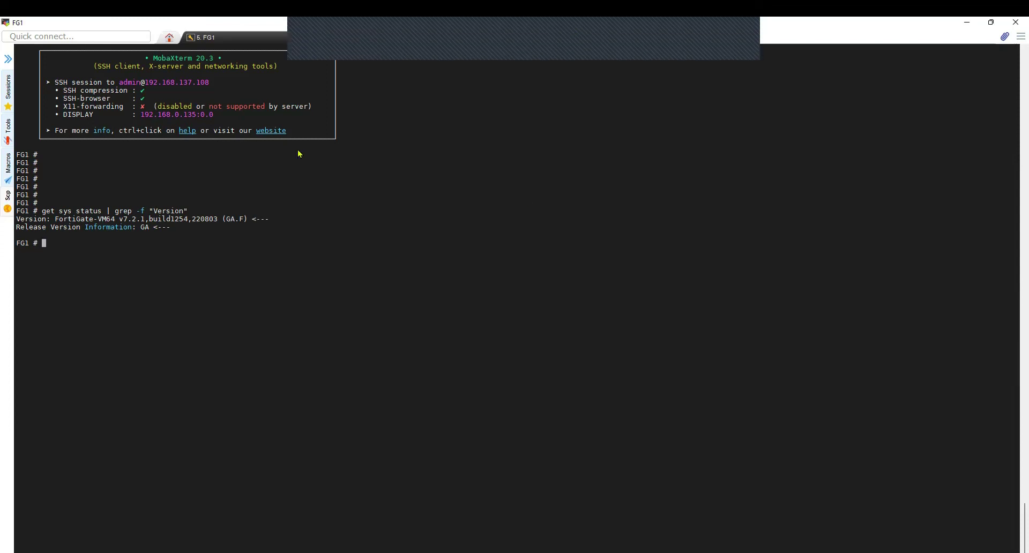
Step: Return to the browser's Upgrade Path Tool page and choose FortiGate-4401F as the current product
key(alt+Tab)
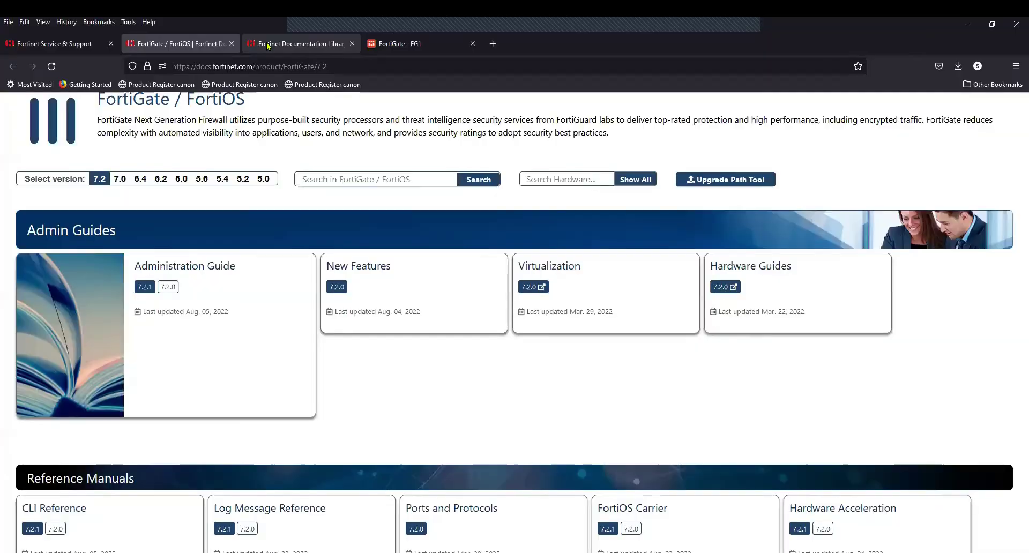
click(268, 43)
scroll(181, 250, up, 1)
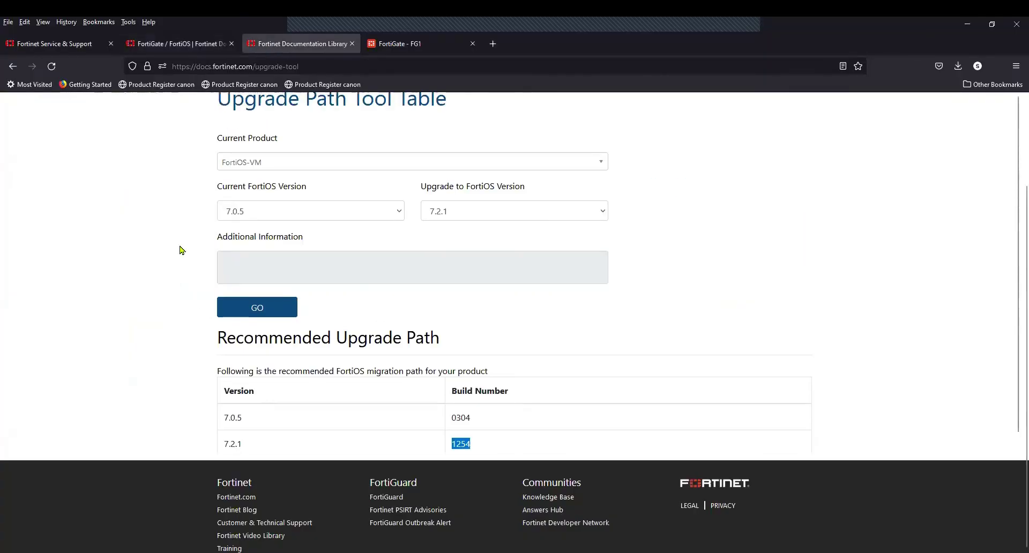
click(315, 166)
scroll(290, 288, up, 15)
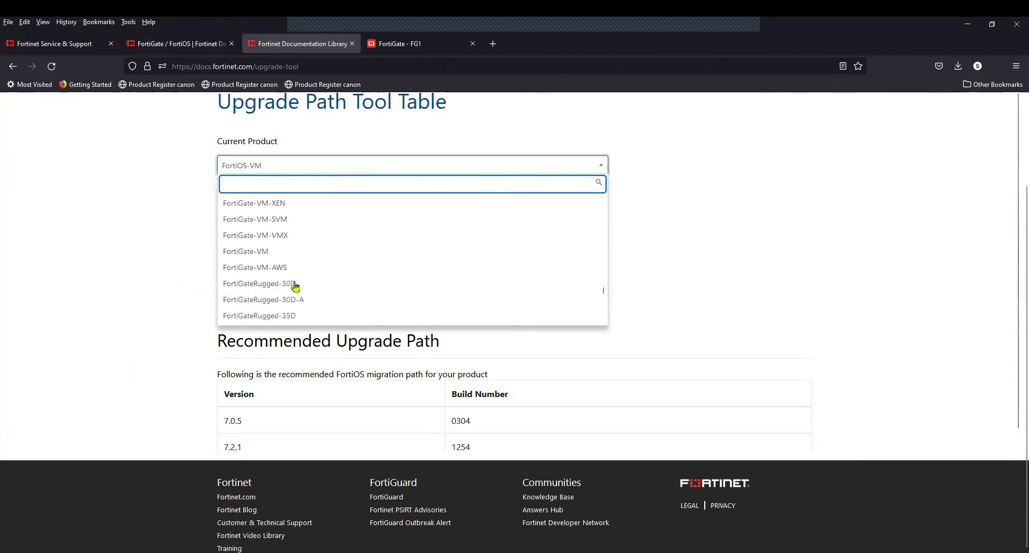
click(298, 220)
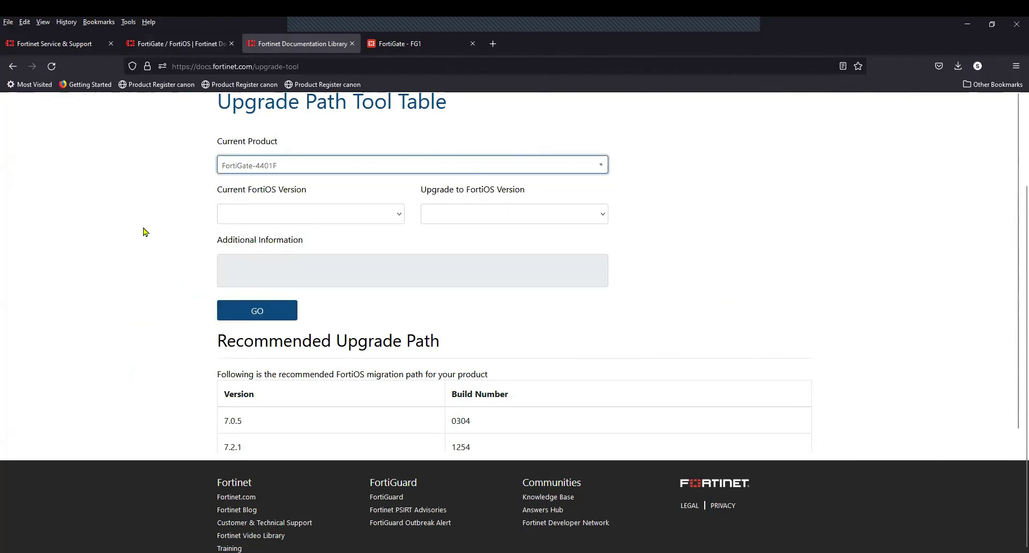
Step: Set the current FortiOS version to 6.2.6 and the upgrade version to 7.2.1, and request the recommended upgrade path
click(274, 221)
click(260, 257)
click(496, 216)
click(480, 336)
click(271, 313)
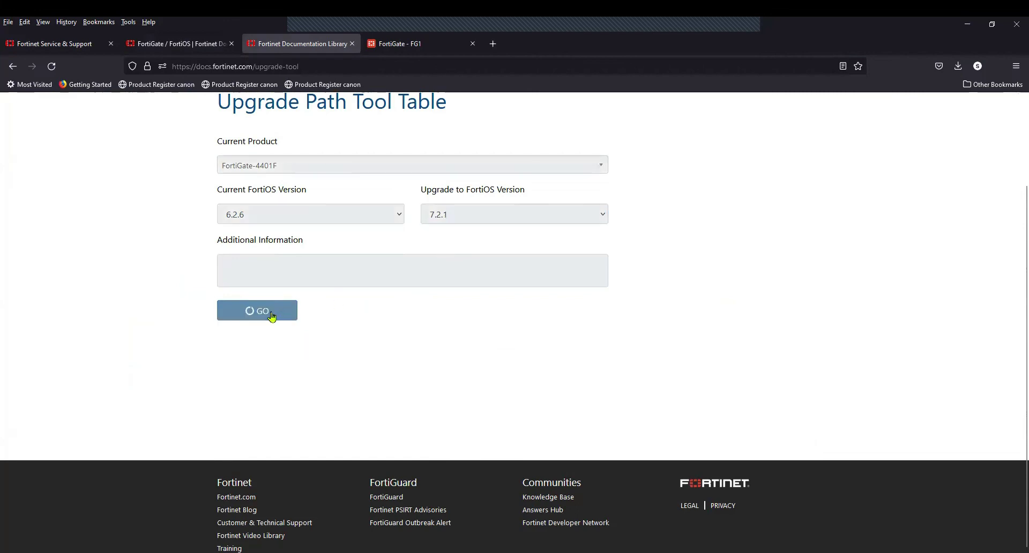
Step: Examine the recommended upgrade path by highlighting the listed versions in order, from 6.2.6 through to 7.2.1
scroll(202, 314, down, 2)
drag(249, 310, 201, 335)
drag(248, 360, 219, 358)
drag(262, 391, 216, 414)
click(253, 418)
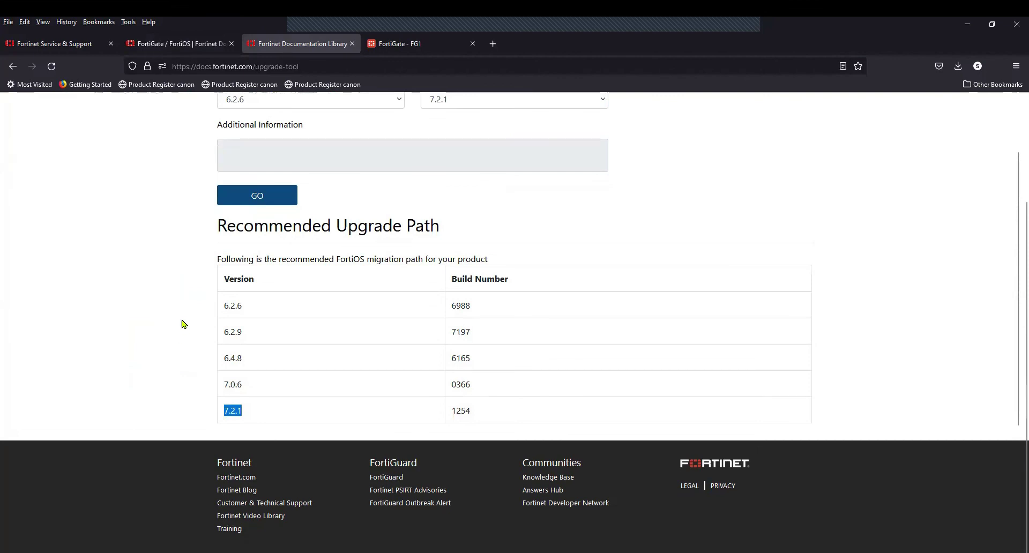
drag(256, 309, 159, 331)
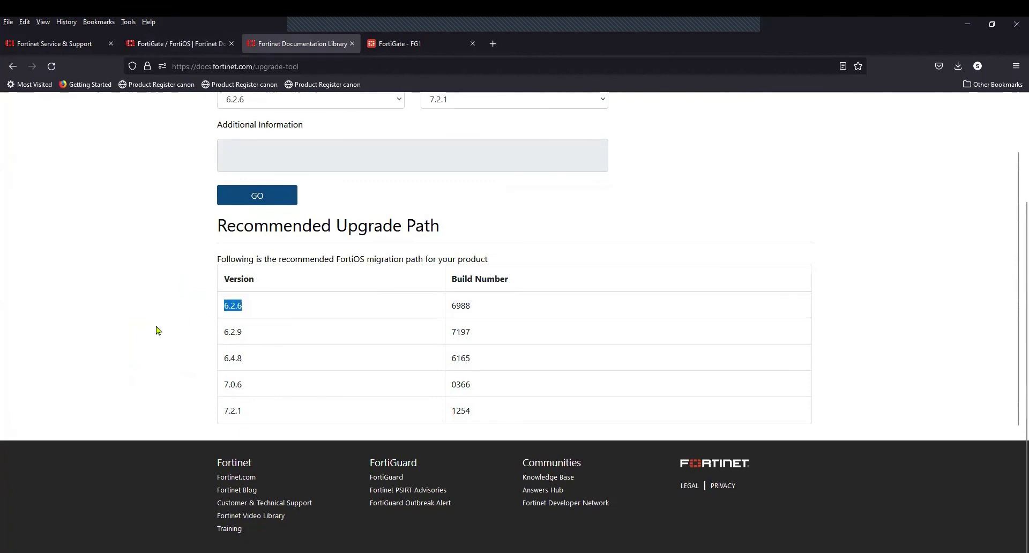
click(255, 314)
drag(254, 312, 222, 309)
drag(257, 339, 207, 343)
drag(258, 365, 191, 411)
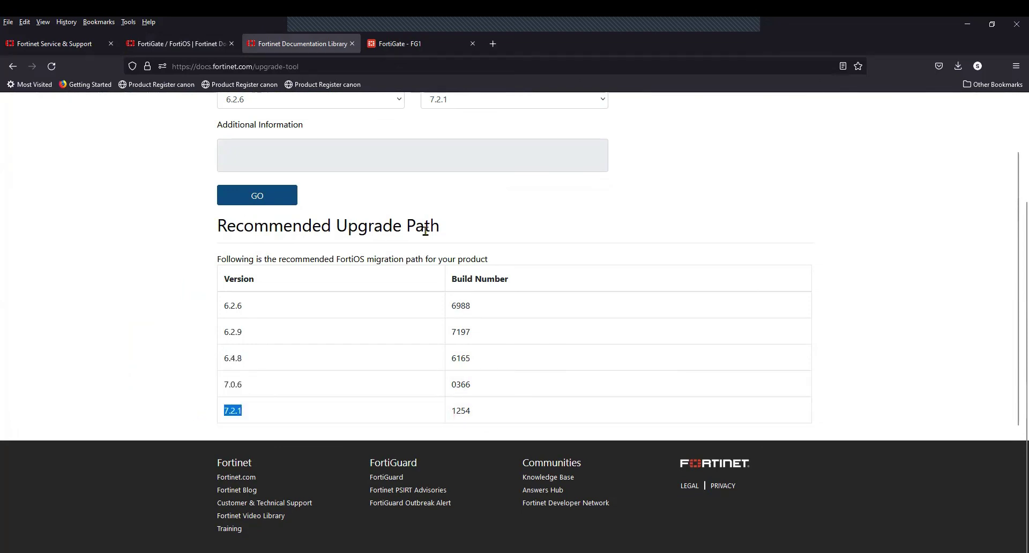